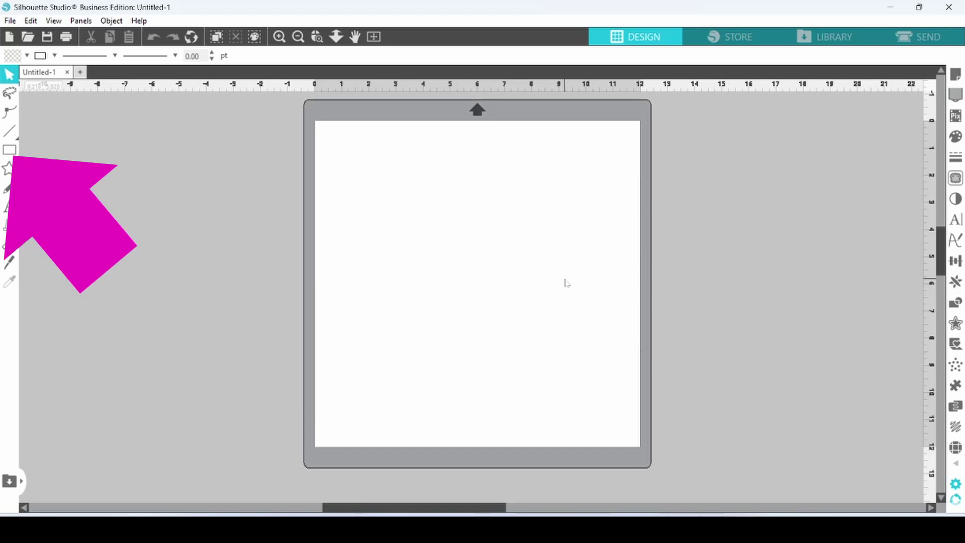
# - Open the basic shape tool flyout in the left toolbar
pyautogui.click(10, 150)
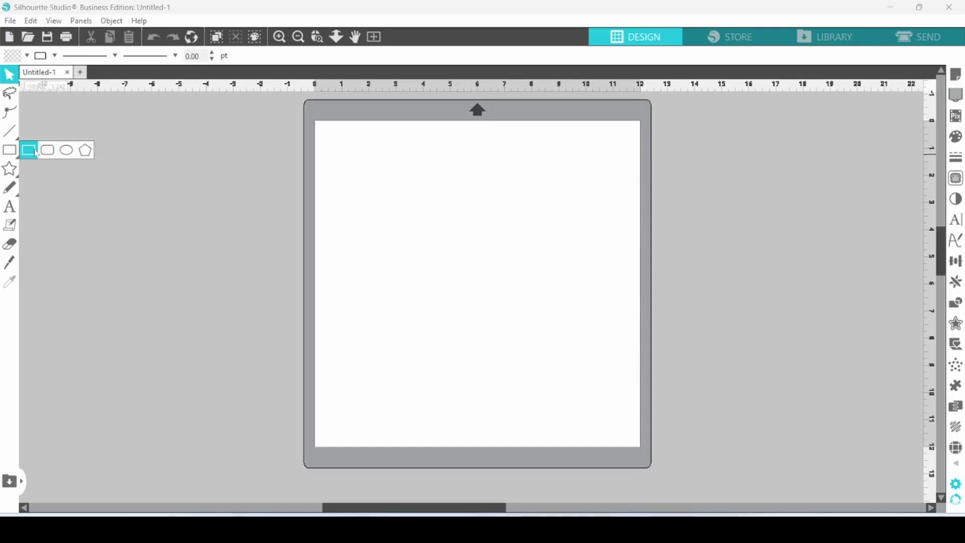
# - Draw a teal ellipse near the top of the mat, then marquee-select the three lower shapes
pyautogui.click(52, 221)
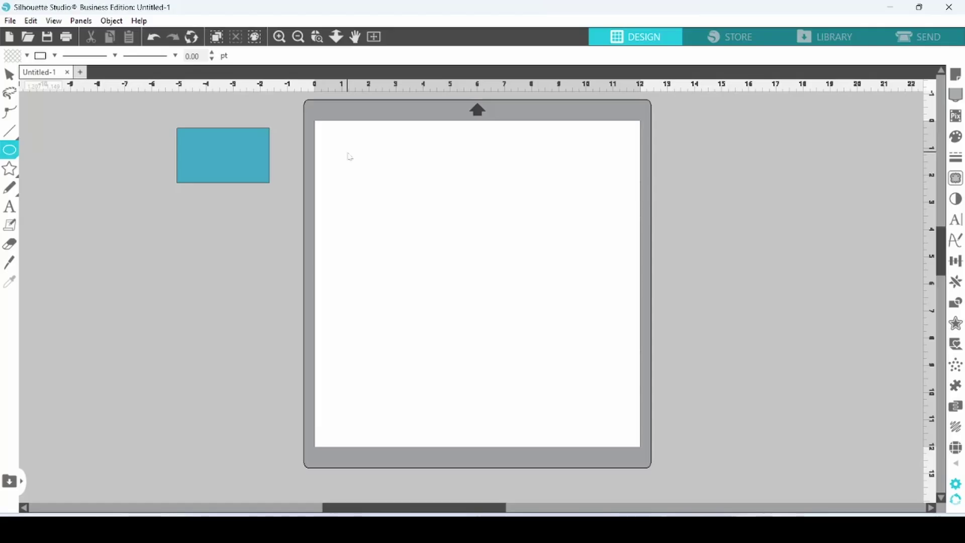
pyautogui.moveTo(347, 153); pyautogui.dragTo(450, 223)
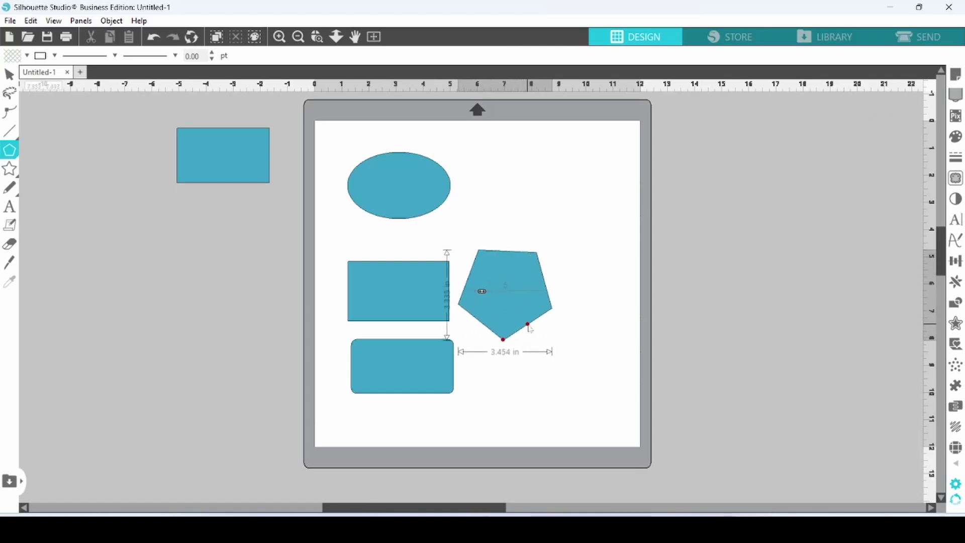
pyautogui.moveTo(332, 253); pyautogui.dragTo(543, 406)
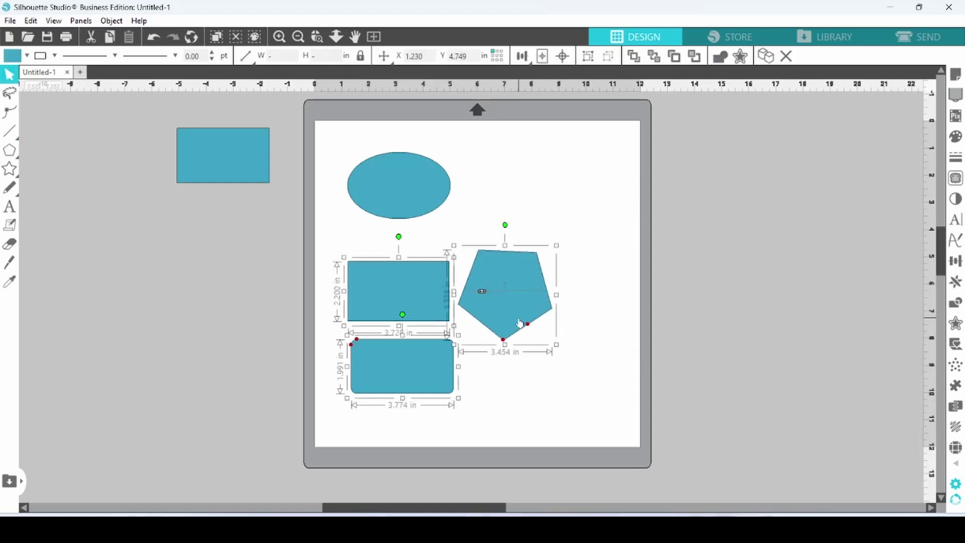
# - Delete the rectangle, rounded rectangle and pentagon, then select the remaining ellipse
pyautogui.rightClick(520, 322)
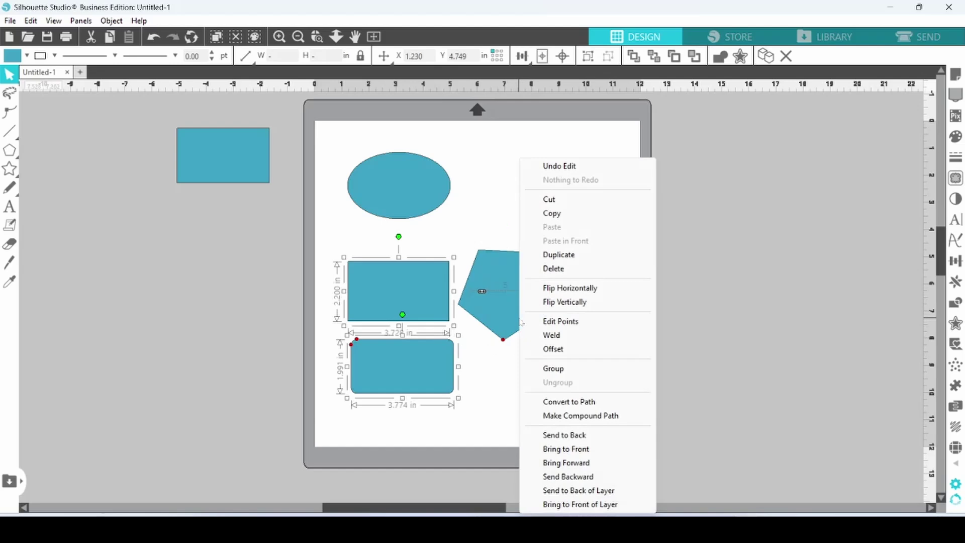
pyautogui.click(540, 270)
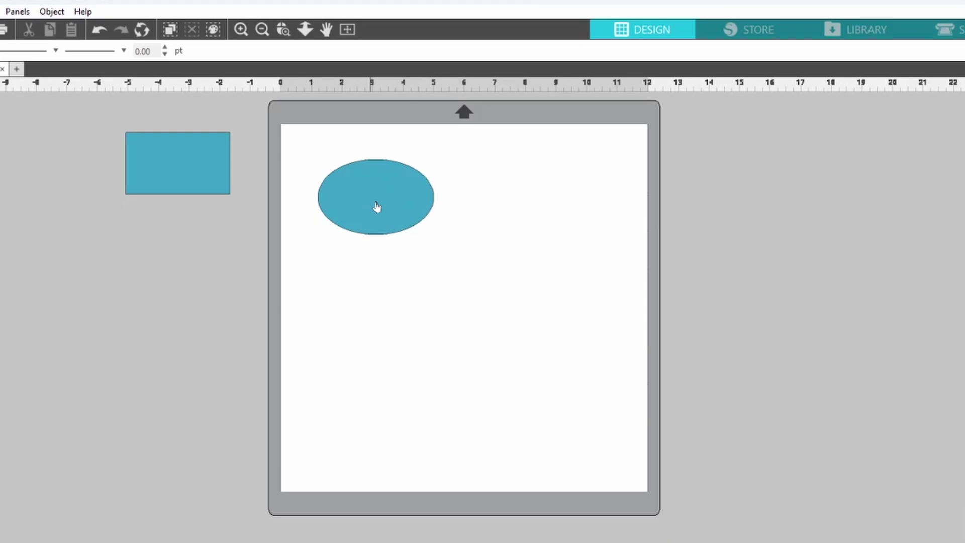
pyautogui.click(385, 205)
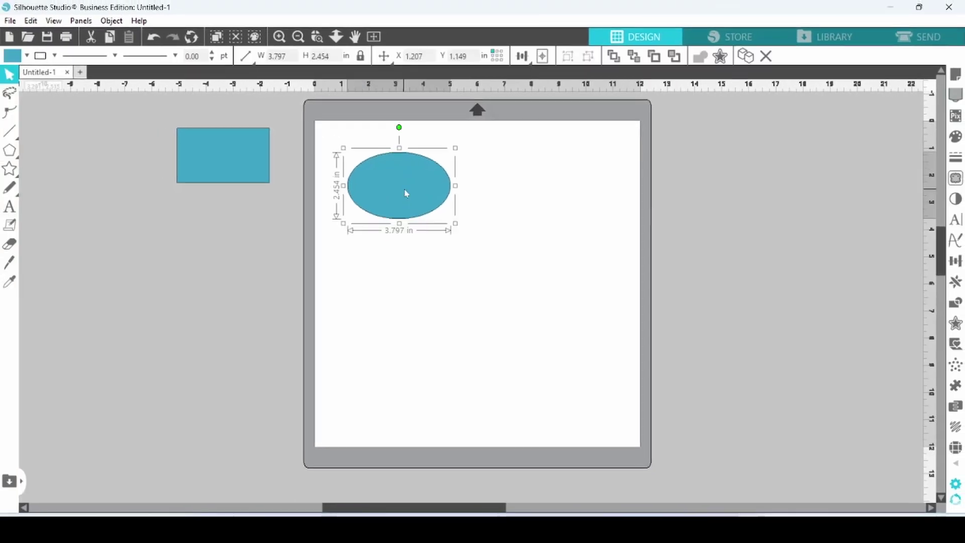
# - Make offset copies of the ellipse with Replicate and Duplicate
pyautogui.click(747, 57)
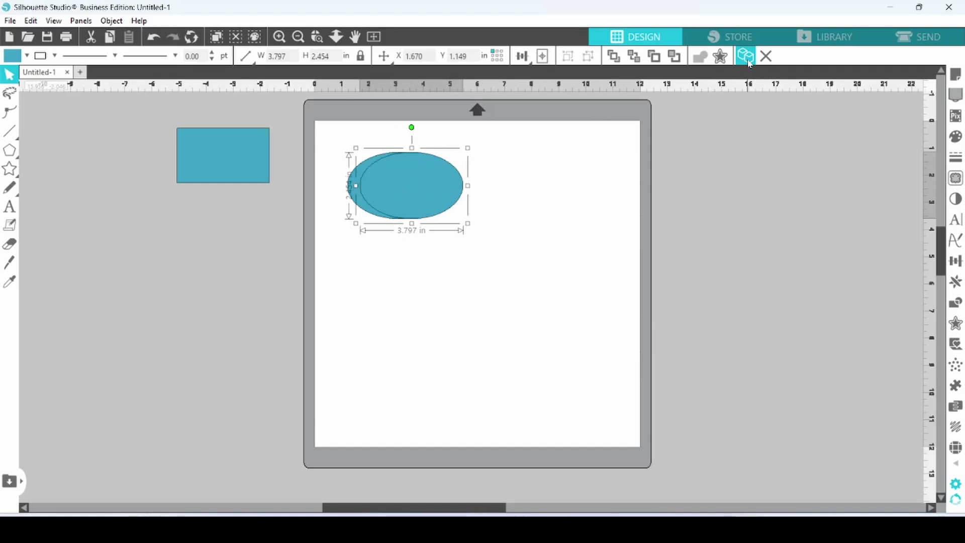
pyautogui.rightClick(436, 196)
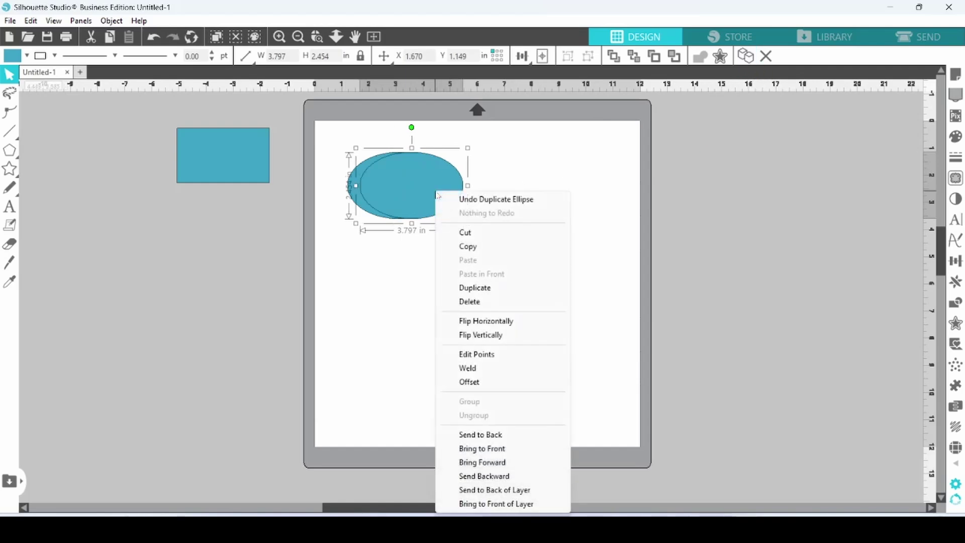
pyautogui.click(472, 289)
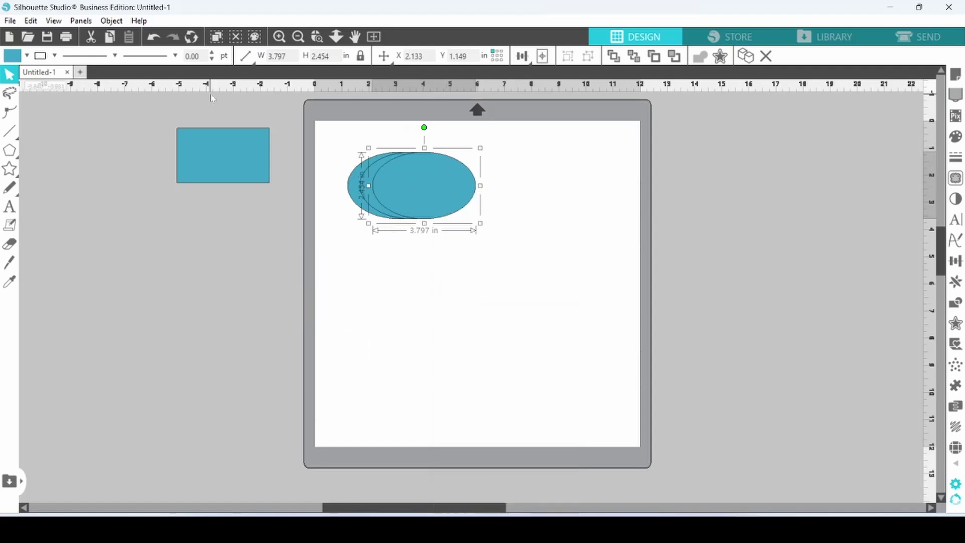
# - Check the Object > Replicate options and move the ellipse toward the mat's upper right
pyautogui.click(117, 22)
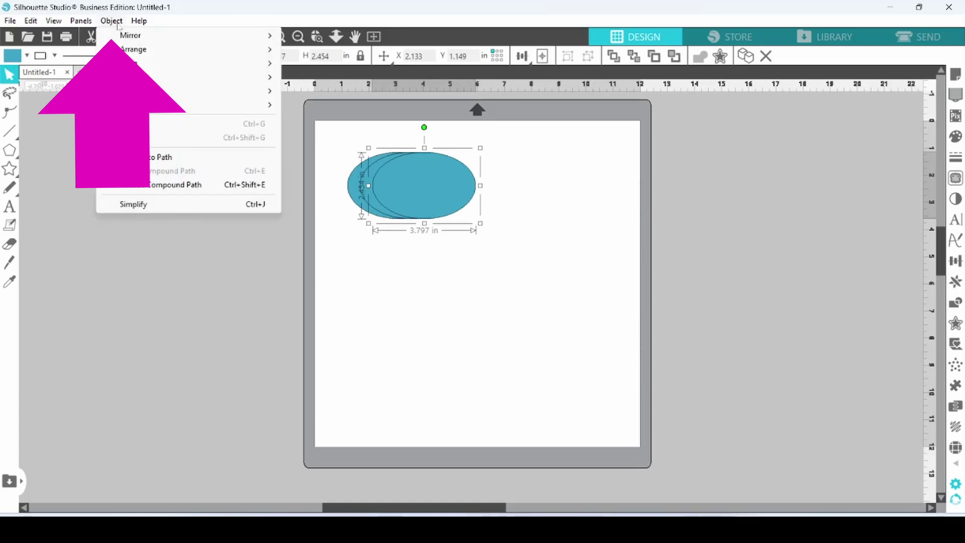
pyautogui.moveTo(123, 93)
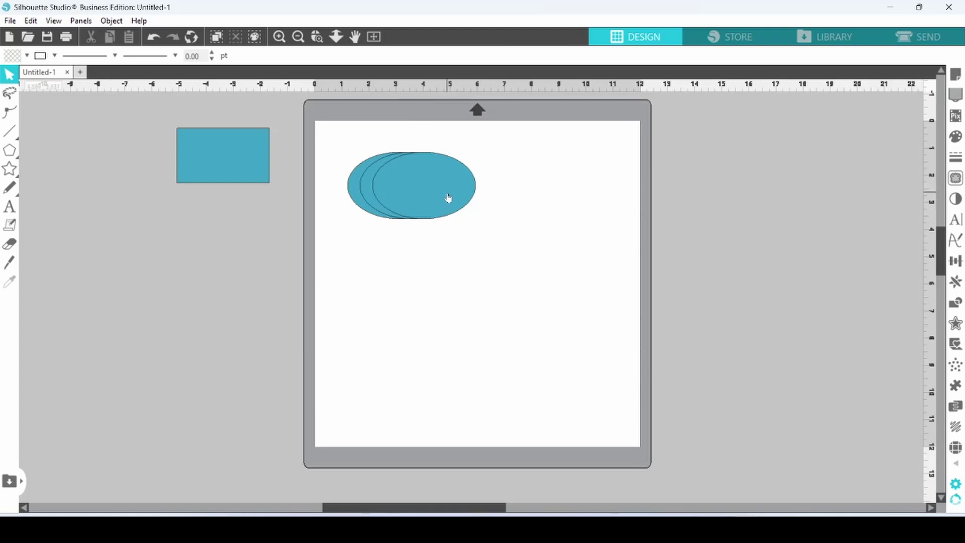
pyautogui.moveTo(448, 198); pyautogui.dragTo(528, 206)
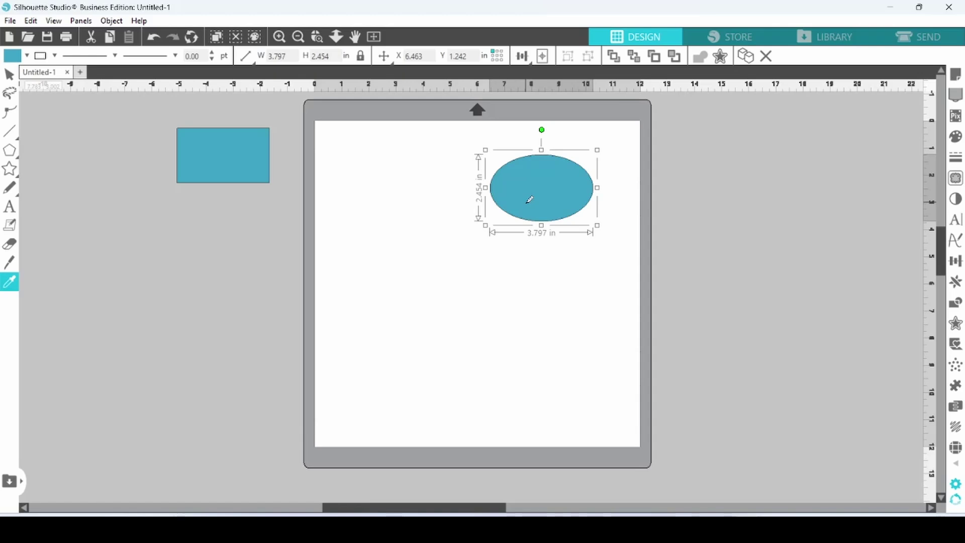
# - Replicate the ellipse left, down and right with Ctrl+arrow keys into a 2x2 grid
pyautogui.hotkey('ctrl', 'Left')
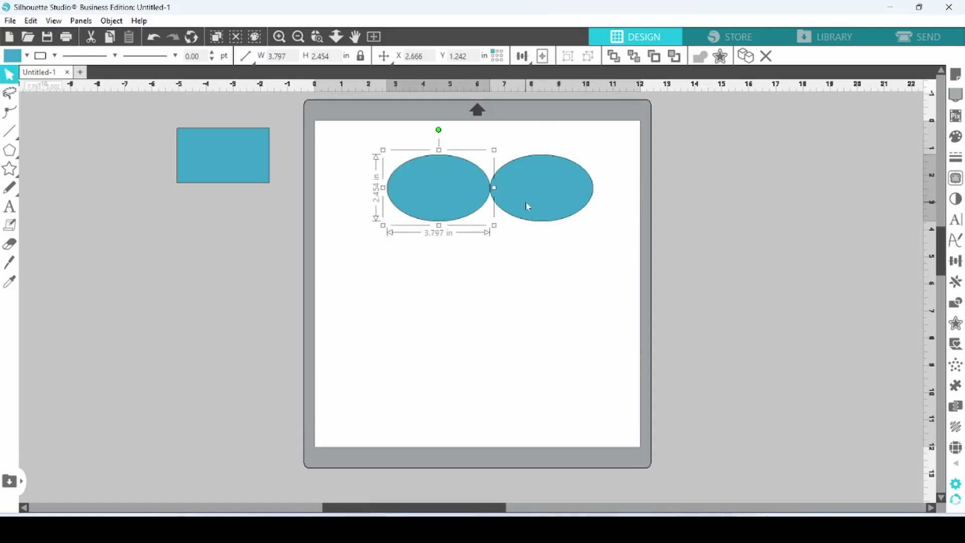
pyautogui.press('i')
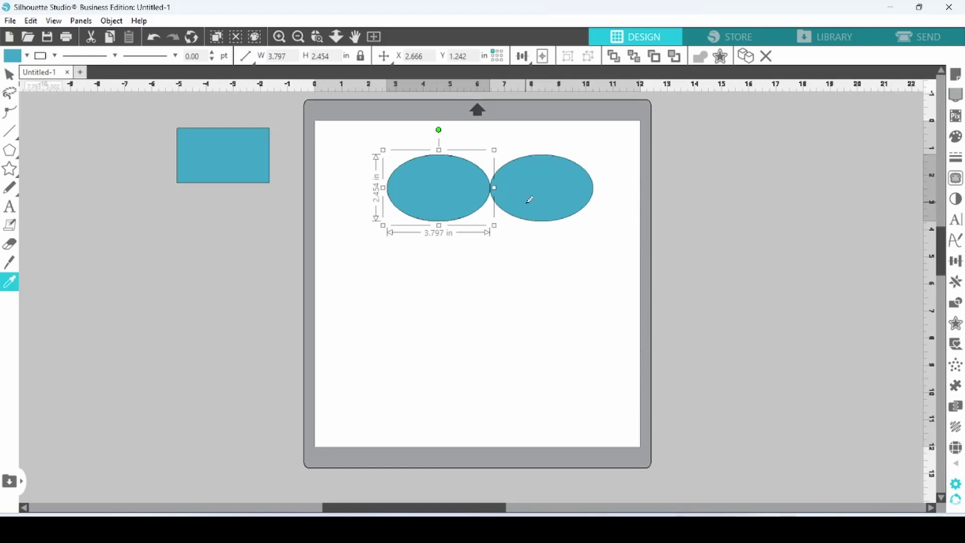
pyautogui.hotkey('ctrl', 'Down')
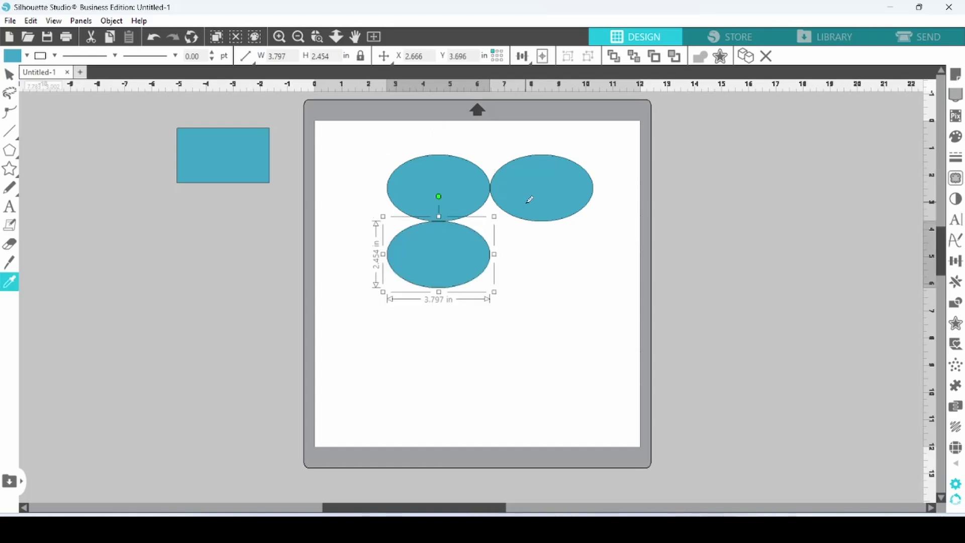
pyautogui.hotkey('ctrl', 'Right')
pyautogui.press('Escape')
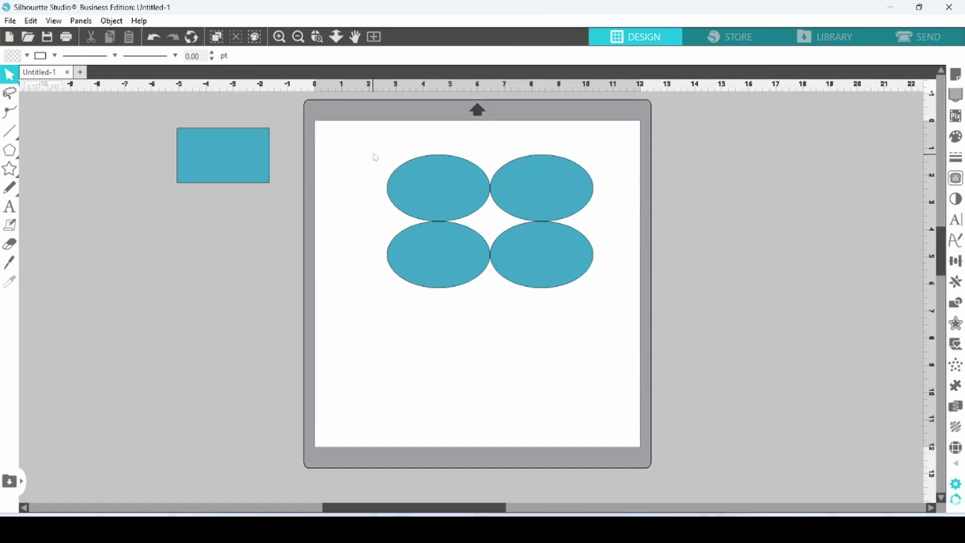
# - Select all four ellipses and group them
pyautogui.moveTo(391, 160); pyautogui.dragTo(542, 255)
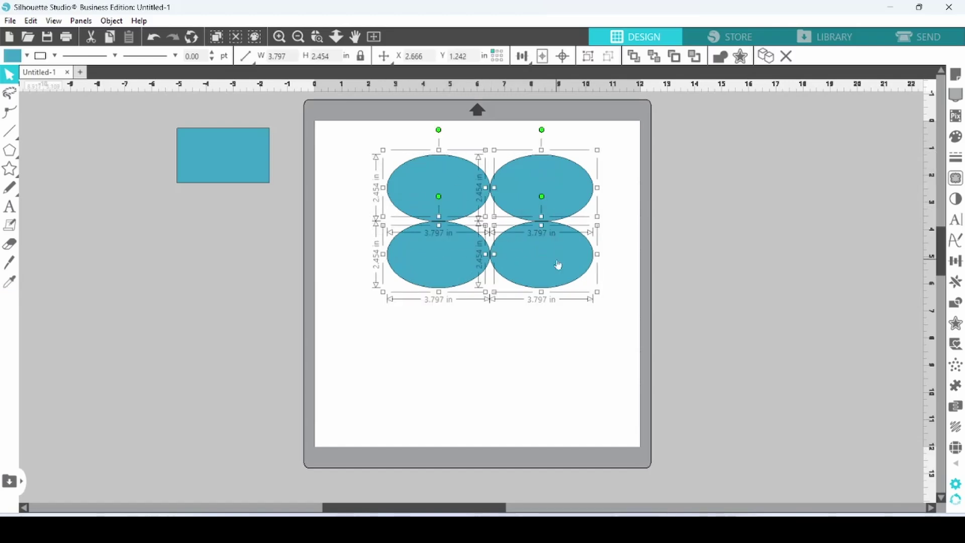
pyautogui.rightClick(557, 263)
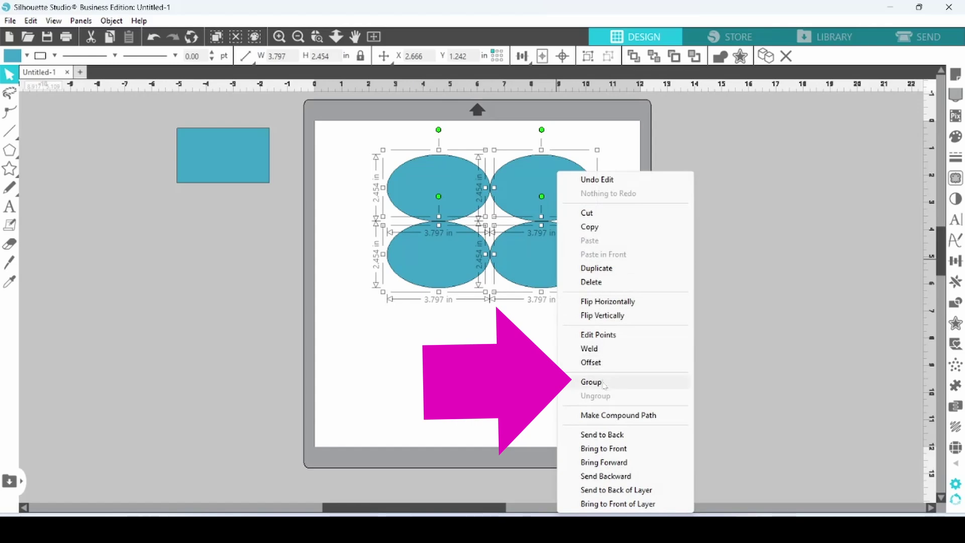
pyautogui.click(542, 333)
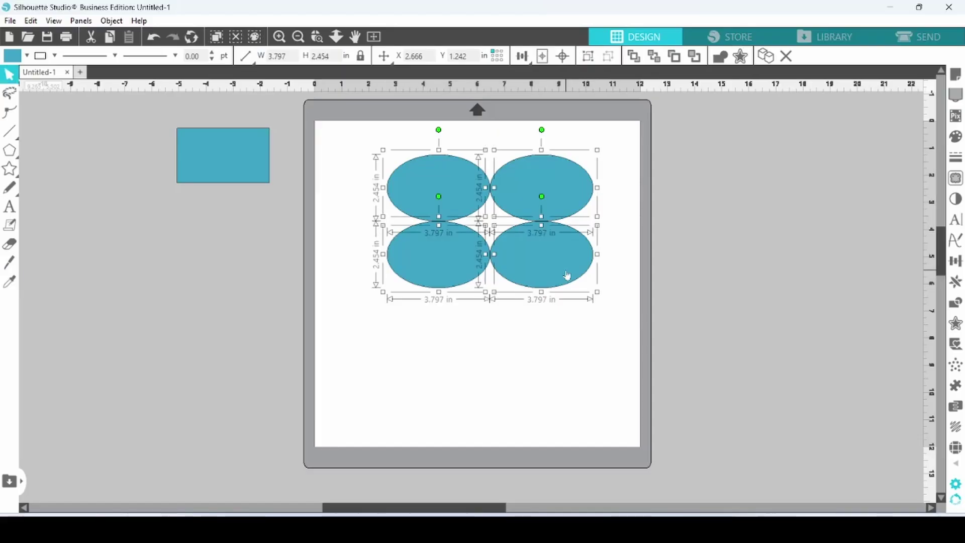
# - Type 'Shortcut keys' below the ellipse grid and set it in the Almeyda font
pyautogui.click(596, 321)
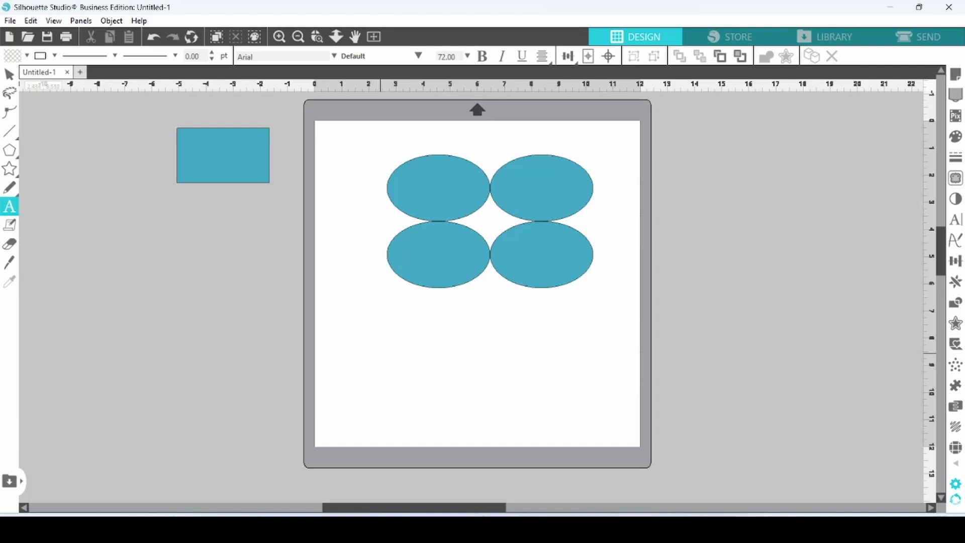
pyautogui.click(380, 351)
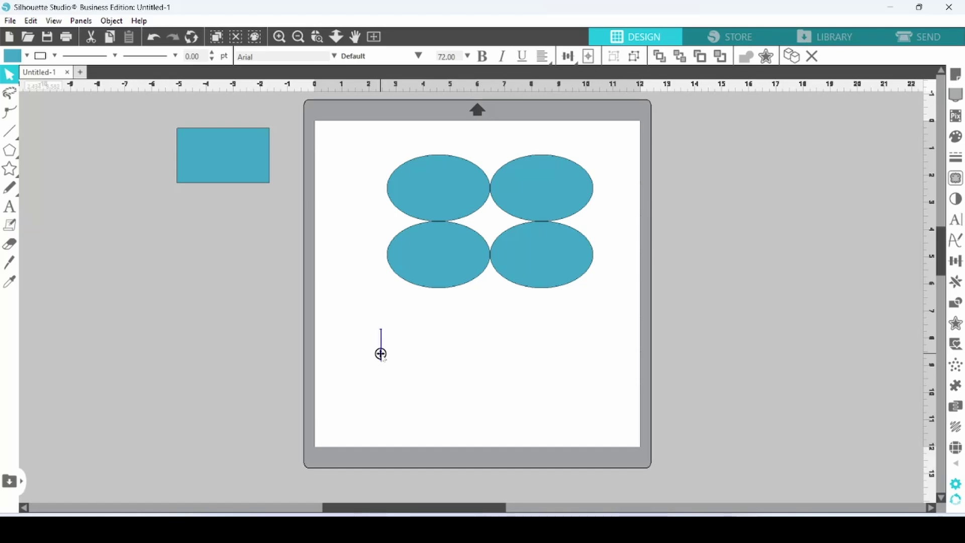
pyautogui.write('Shortcut keys')
pyautogui.click(459, 346)
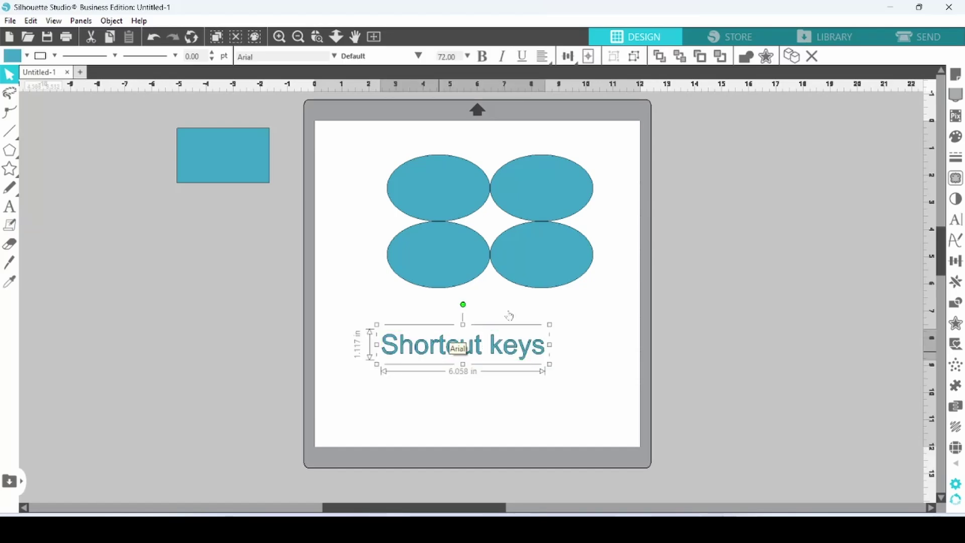
pyautogui.click(954, 220)
pyautogui.click(769, 260)
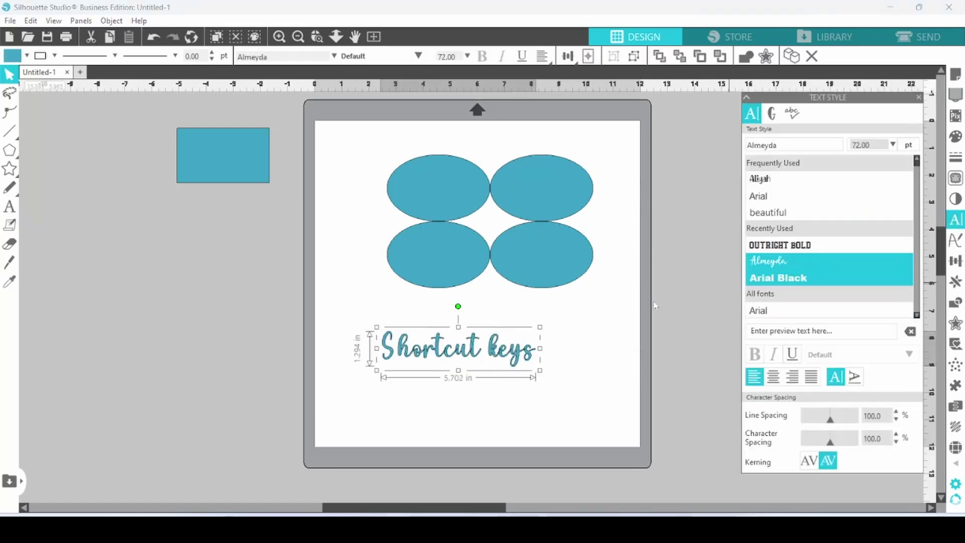
# - Show the Modify panel with weld, subtract and crop options, then return to the Select tool
pyautogui.rightClick(435, 358)
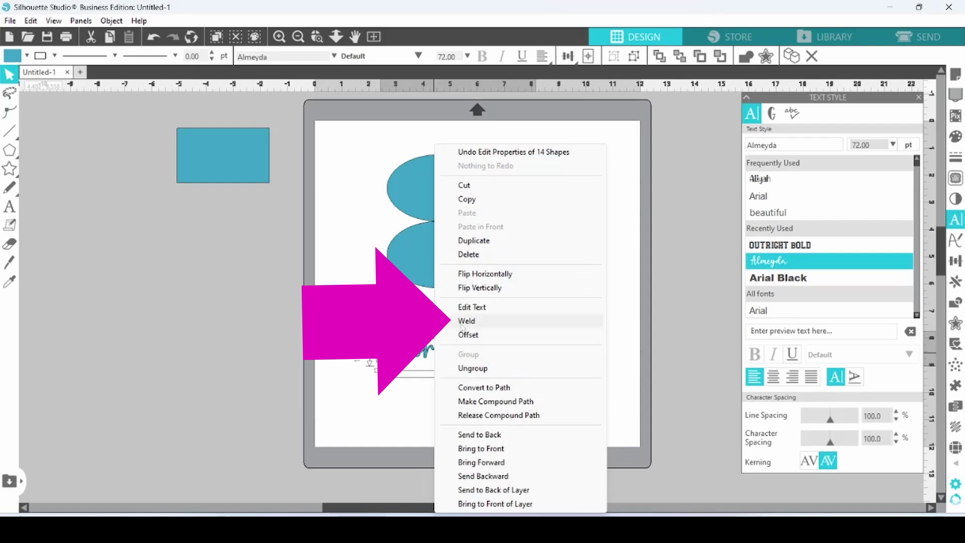
pyautogui.click(223, 229)
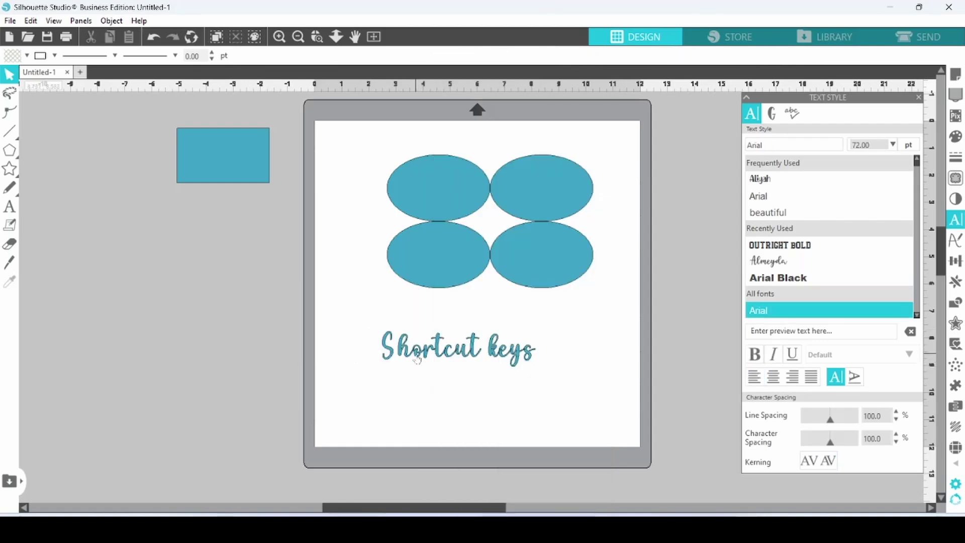
pyautogui.click(111, 21)
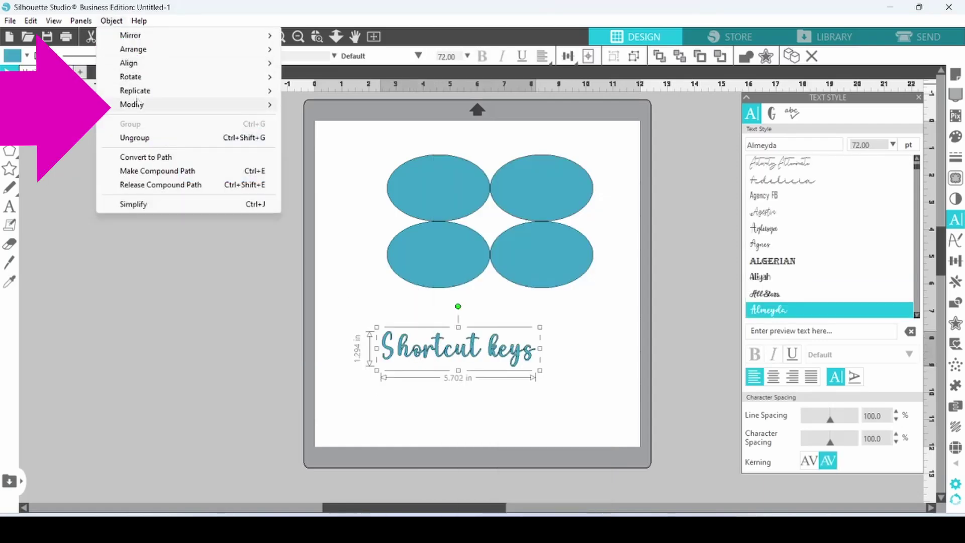
pyautogui.moveTo(139, 105)
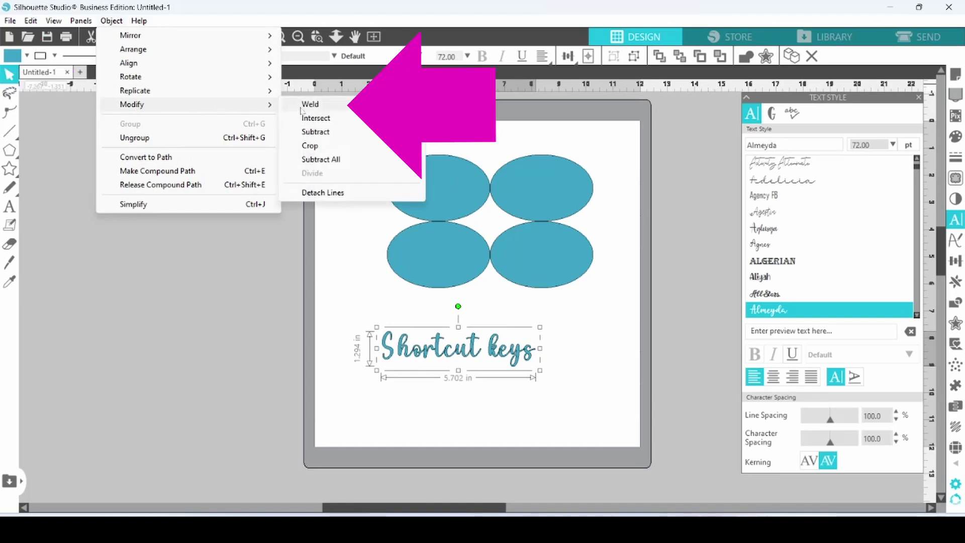
pyautogui.press('Escape')
pyautogui.press('Escape')
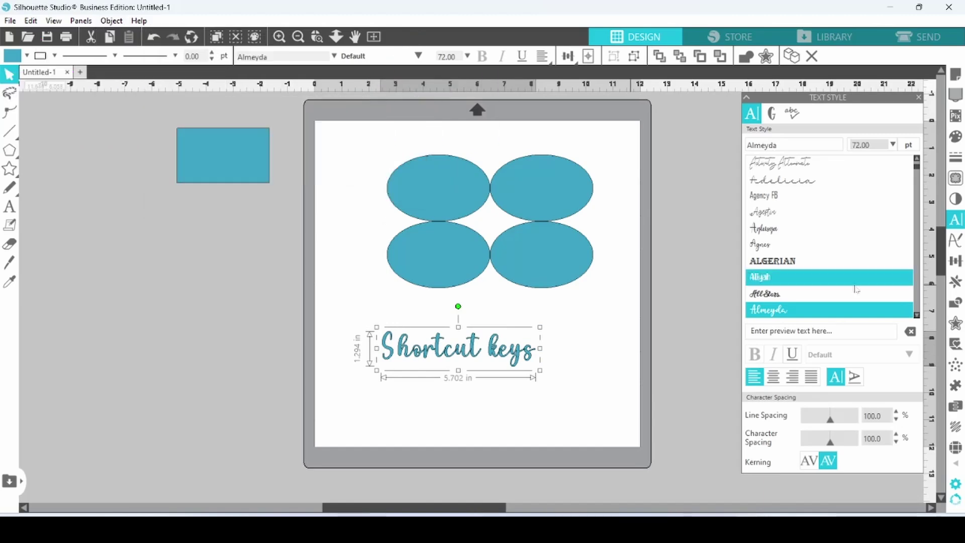
pyautogui.click(956, 305)
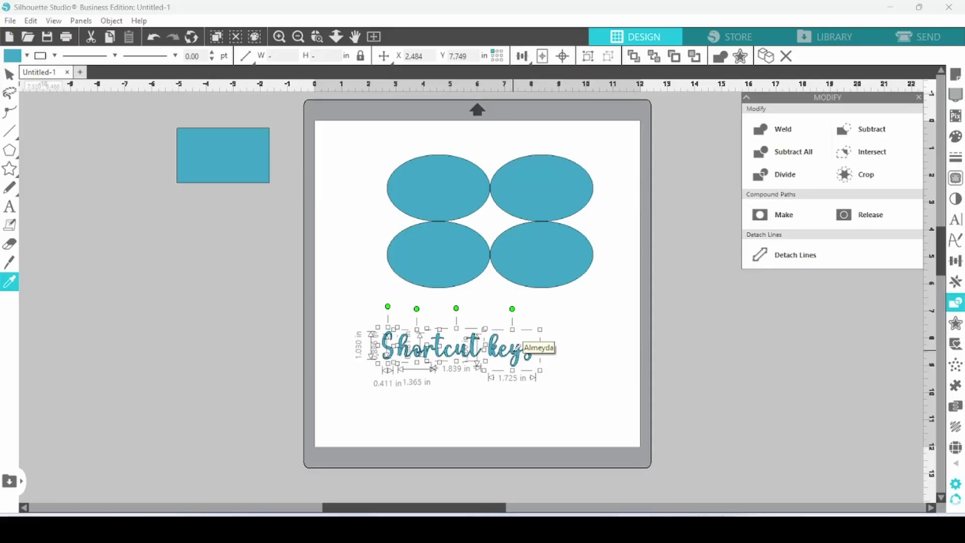
pyautogui.press('v')
pyautogui.click(562, 376)
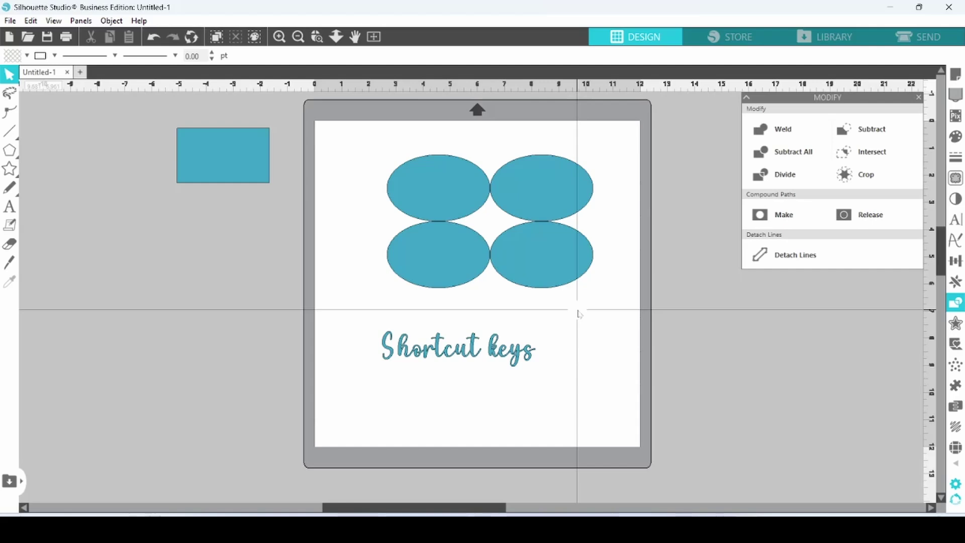
# - Marquee-select only the bottom-right ellipse of the grid
pyautogui.moveTo(574, 305); pyautogui.dragTo(495, 255)
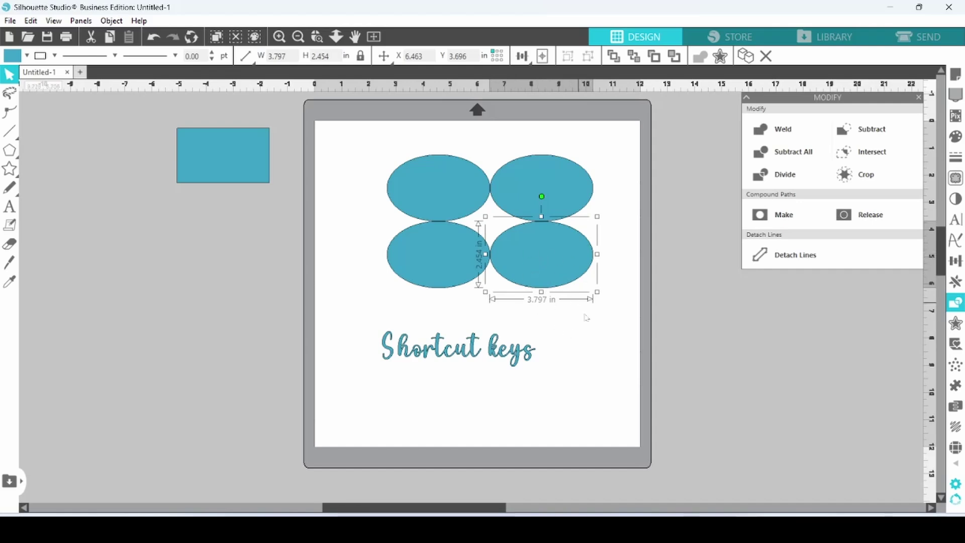
# - Select all ellipses and the Shortcut keys text with Ctrl+A, then pick a context-menu command
pyautogui.hotkey('ctrl', 'a')
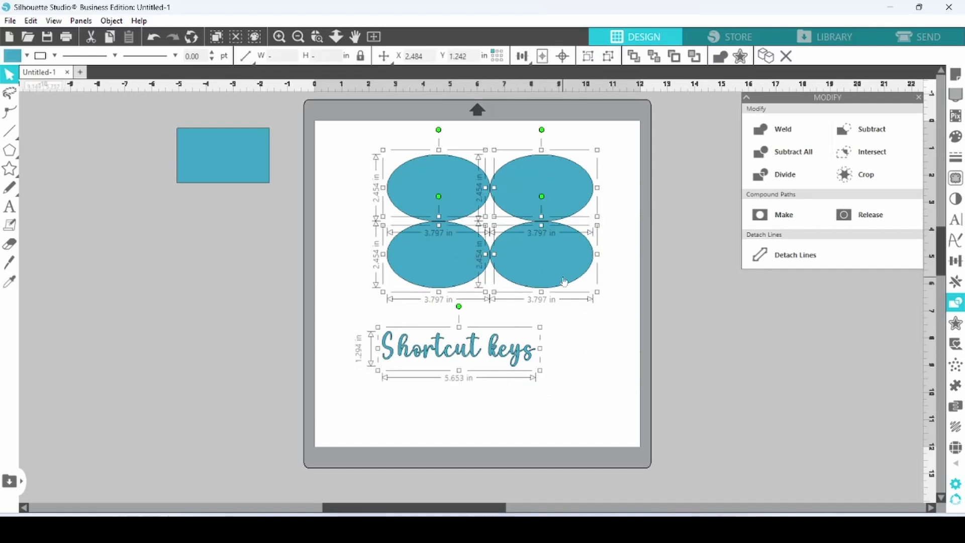
pyautogui.rightClick(563, 280)
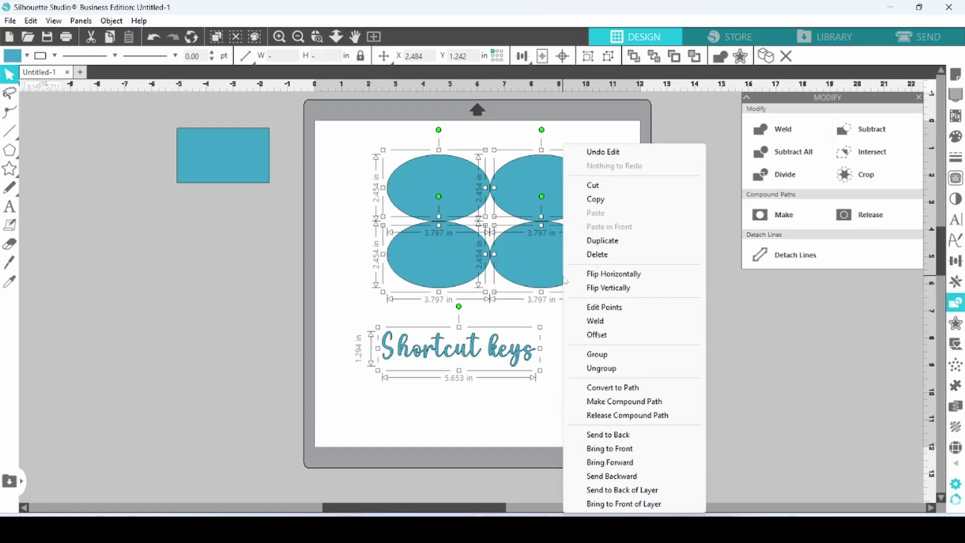
pyautogui.click(588, 255)
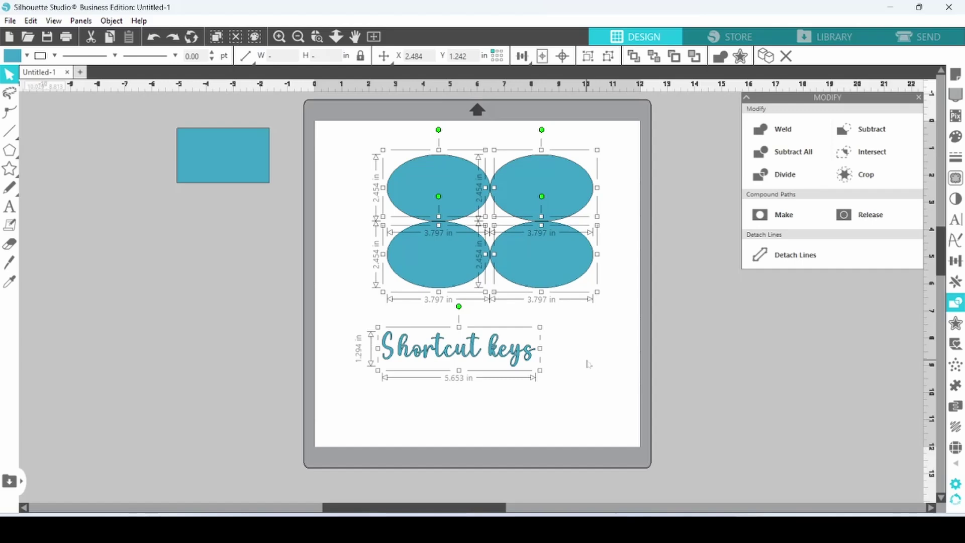
pyautogui.click(109, 20)
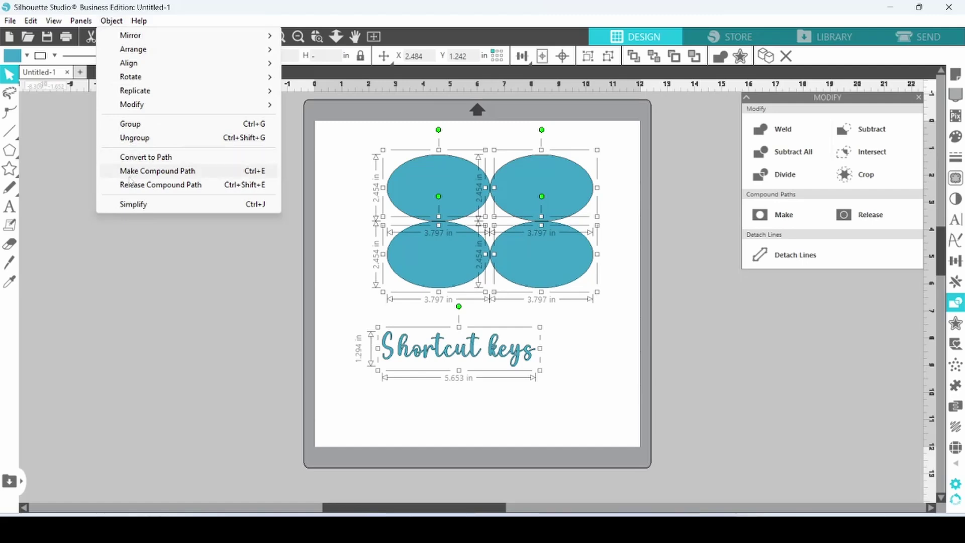
pyautogui.click(125, 237)
pyautogui.click(116, 217)
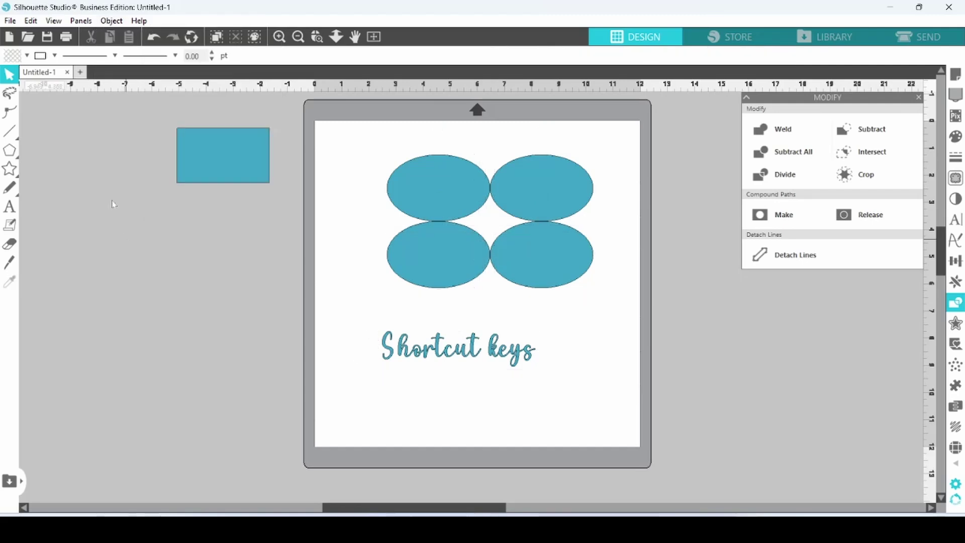
# - Open the User's Manual PDF from the Help menu
pyautogui.click(137, 21)
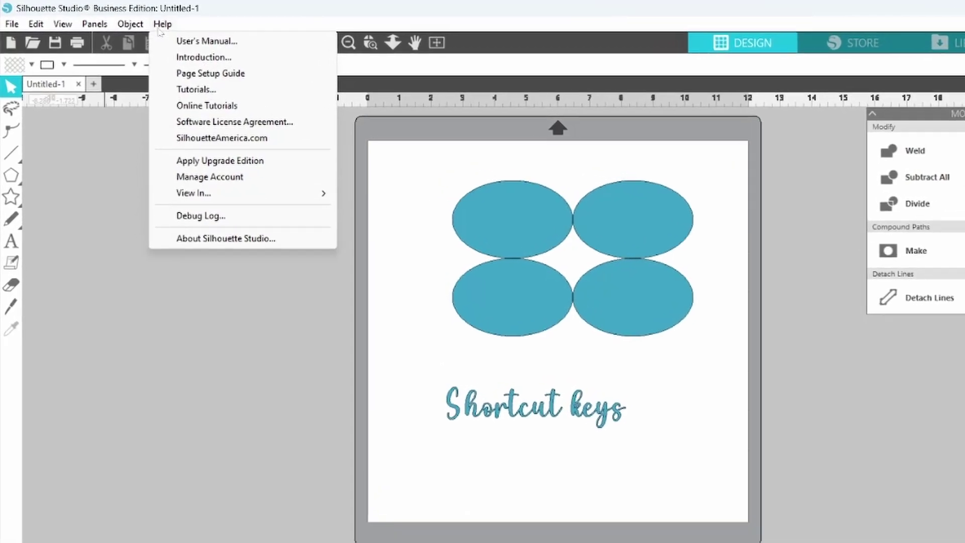
pyautogui.click(185, 42)
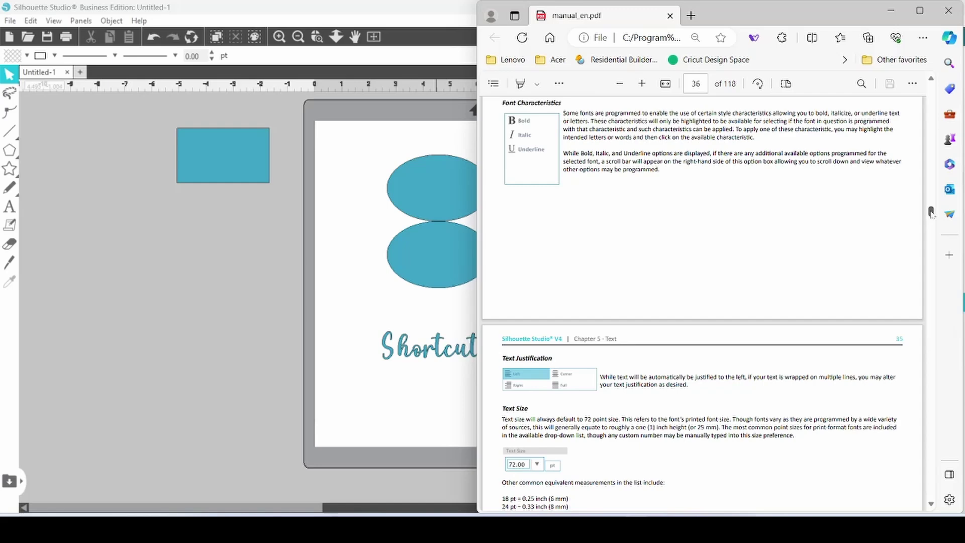
# - Scroll the manual to page 118, the Shortcuts chart, and show the More actions menu
pyautogui.moveTo(931, 213); pyautogui.dragTo(931, 495)
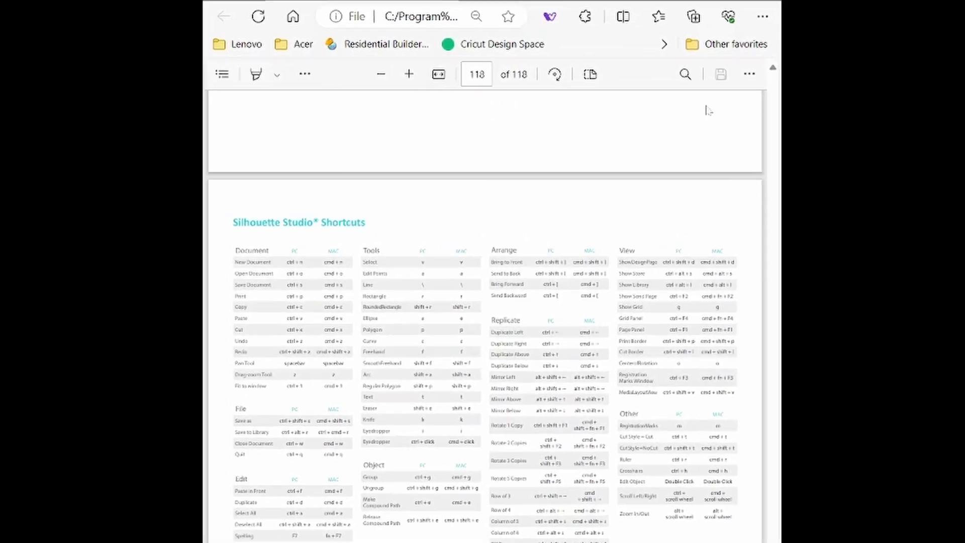
pyautogui.click(749, 74)
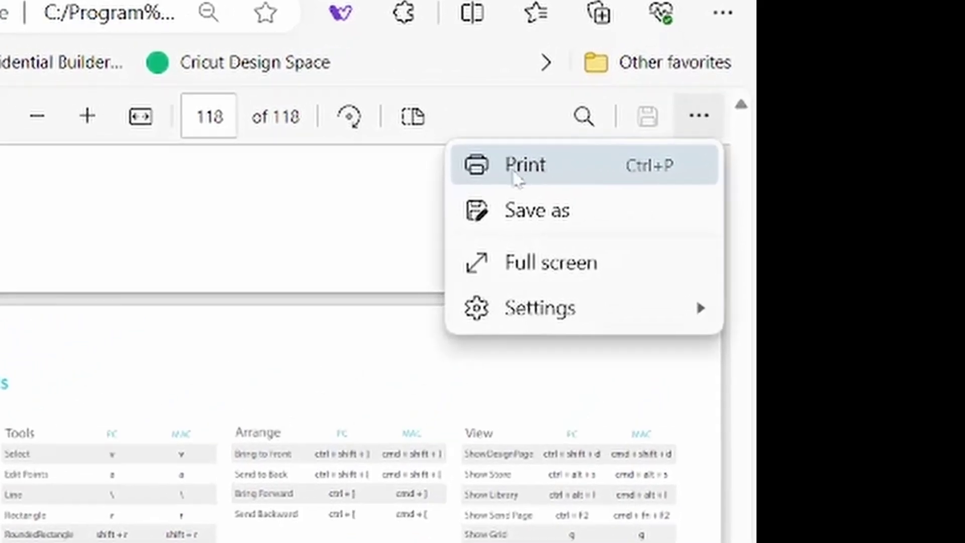
# - In Edge's Print dialog, set a custom page range of 118 for the ET-2720 printer in landscape
pyautogui.click(516, 174)
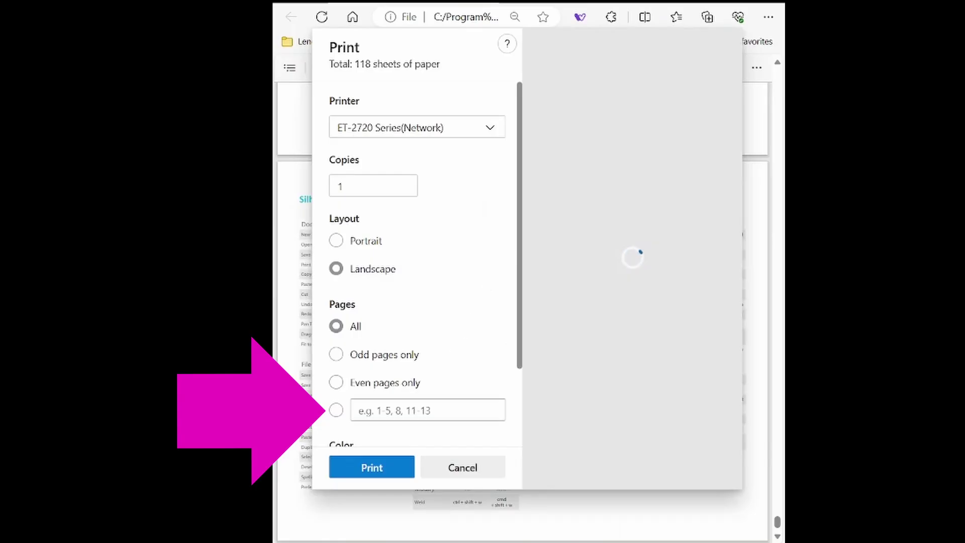
pyautogui.click(335, 411)
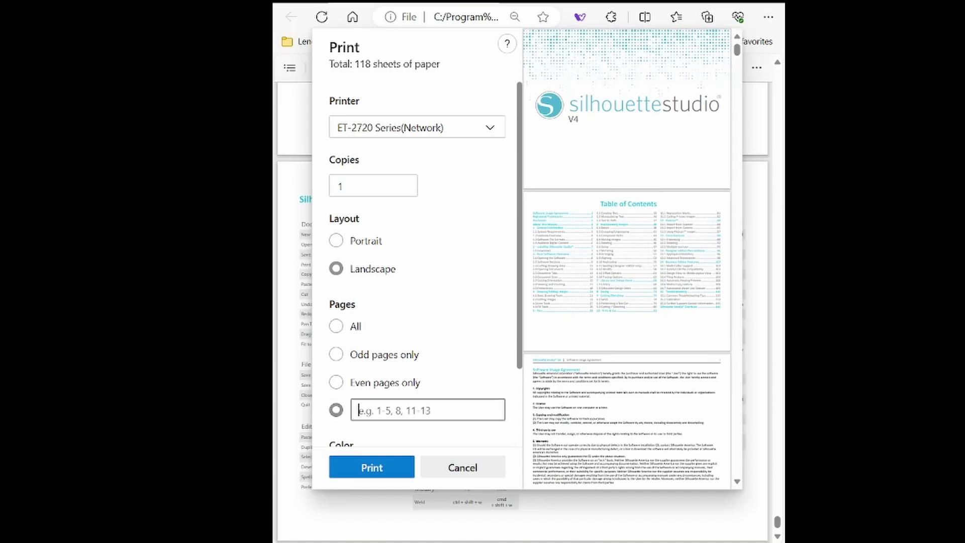
pyautogui.write('11')
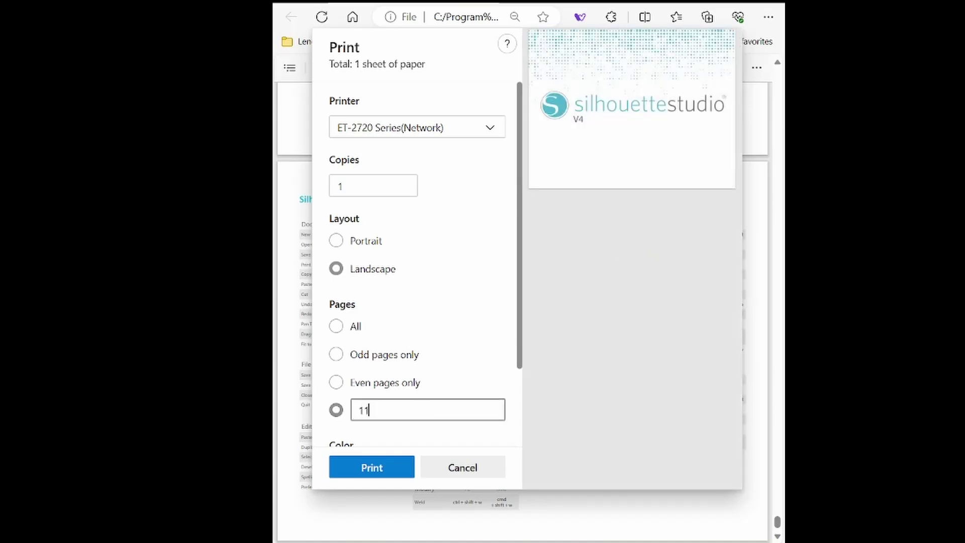
pyautogui.write('8')
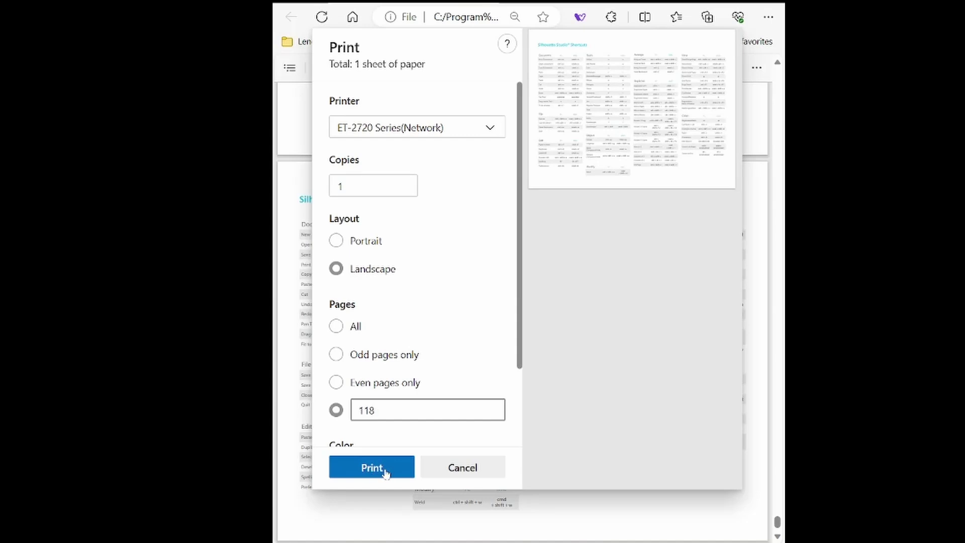